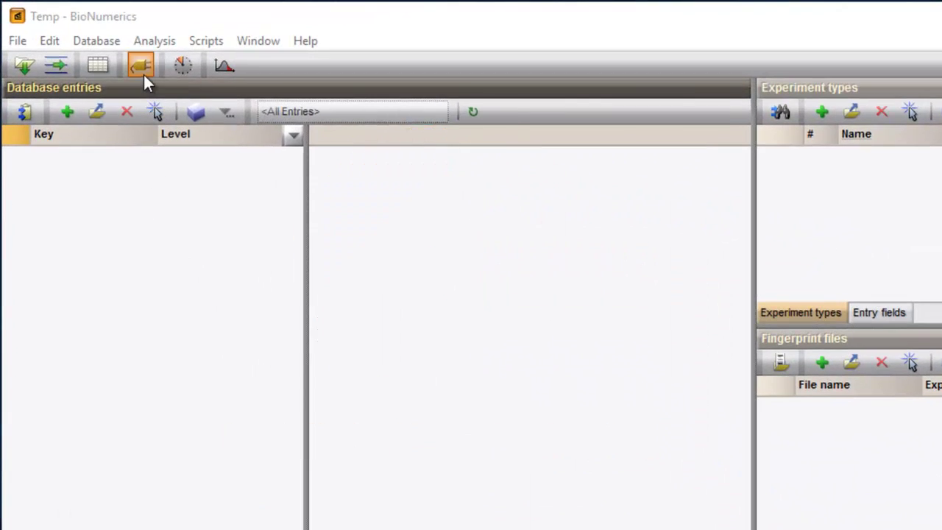
- Select WGS tools in the Applications plugin list and activate it
left_click(139, 67)
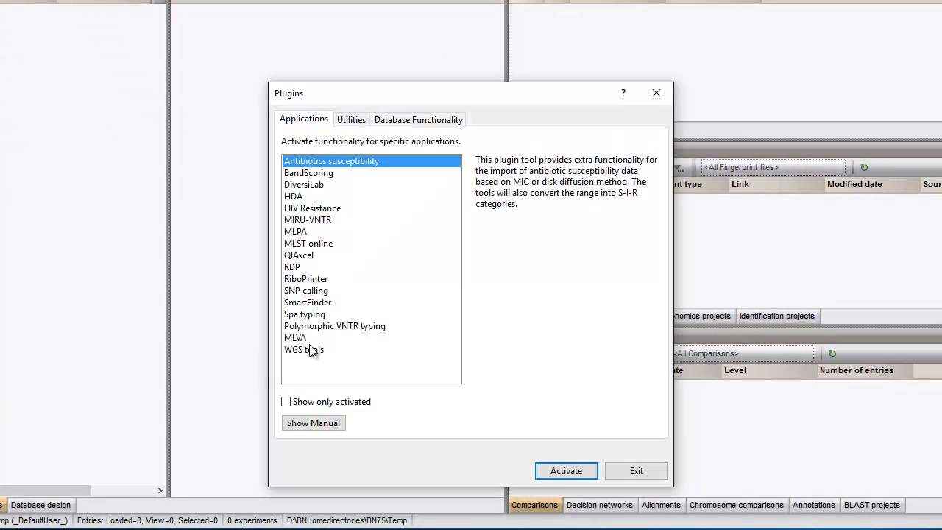
left_click(313, 350)
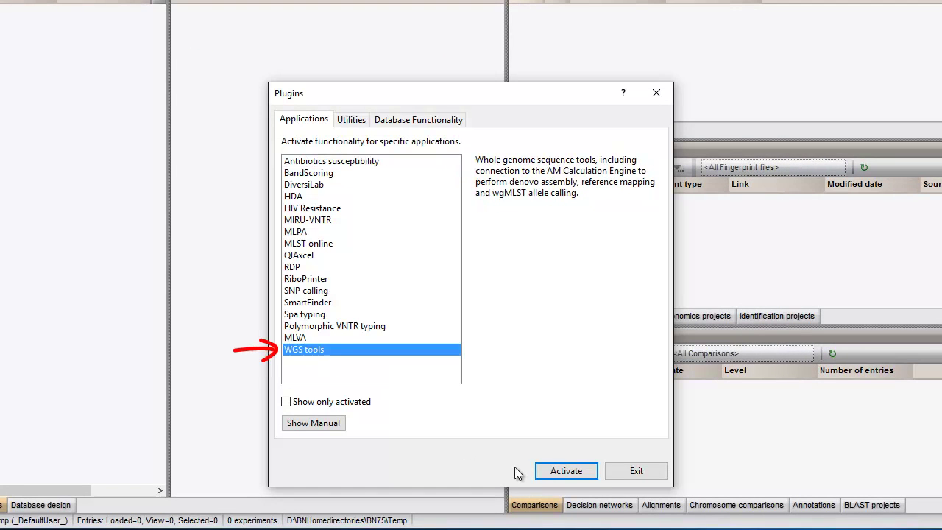
left_click(581, 474)
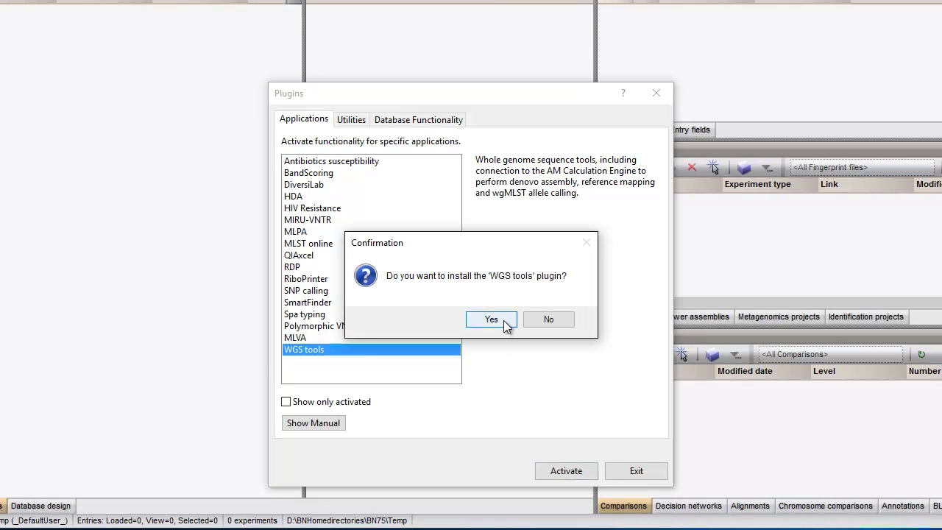
- Confirm the install and link WGS tools to cloud project Ecoli_test for Escherichia coli/Shigella
left_click(504, 322)
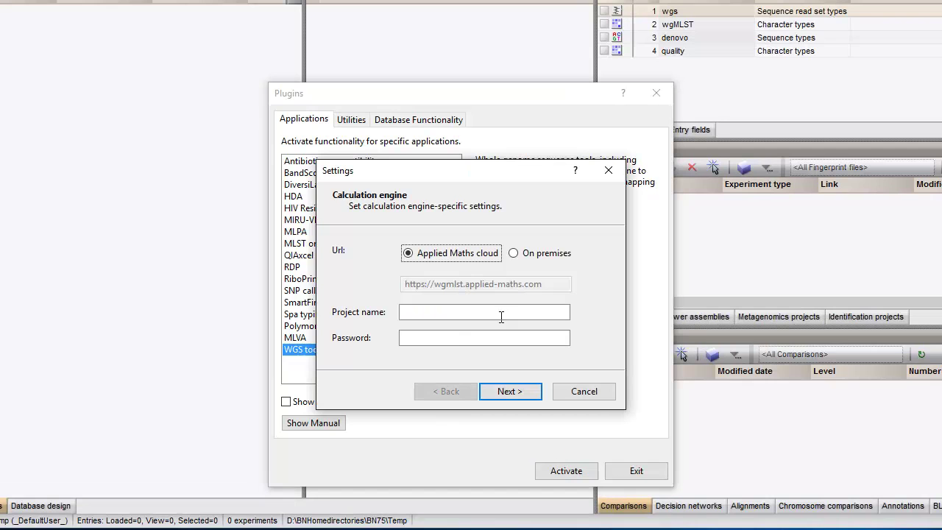
left_click(501, 317)
type("Ecoli_")
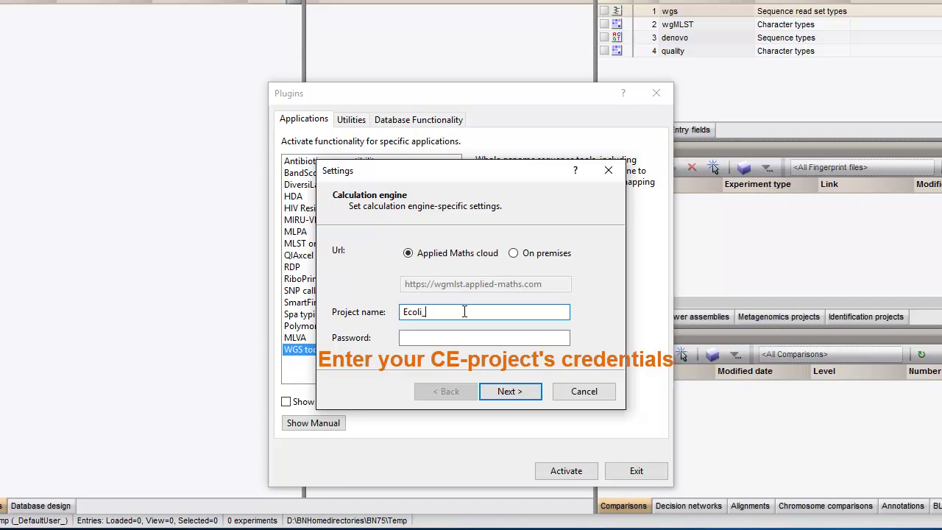
type("test")
left_click(464, 338)
type("t")
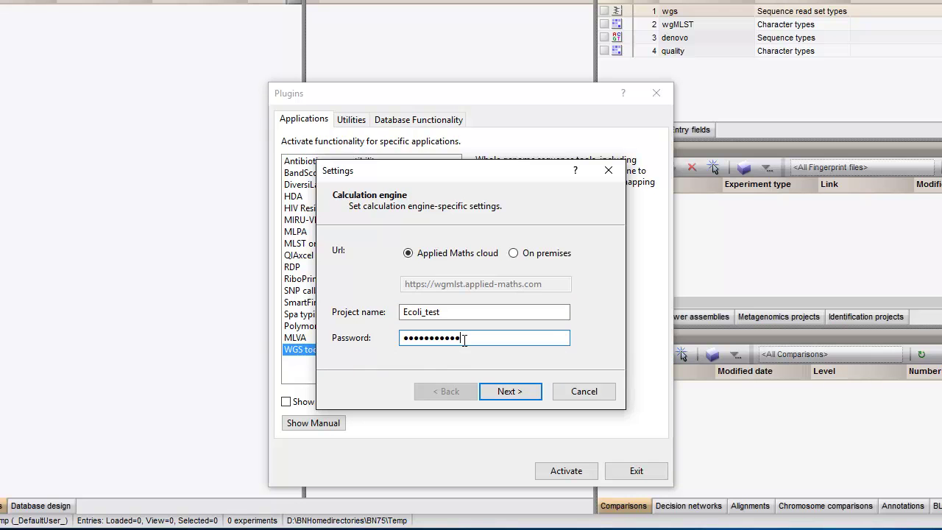
left_click(523, 397)
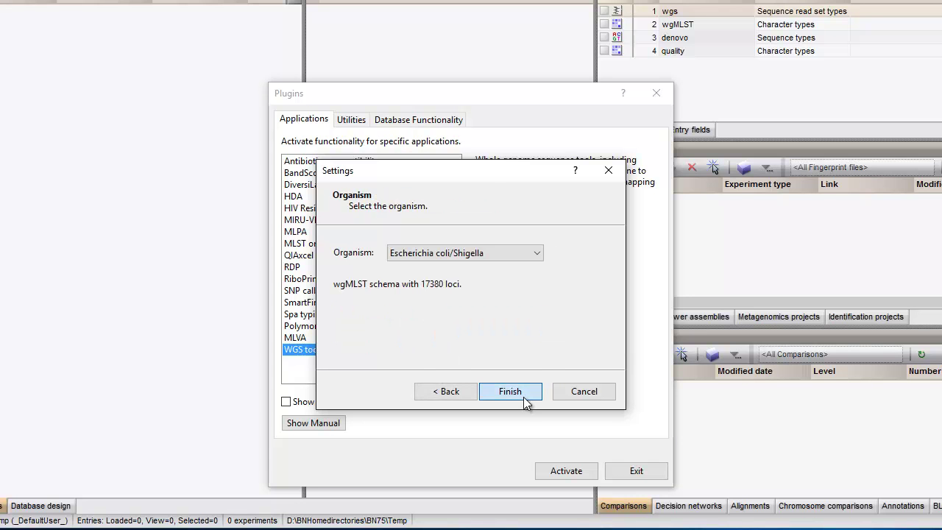
left_click(523, 397)
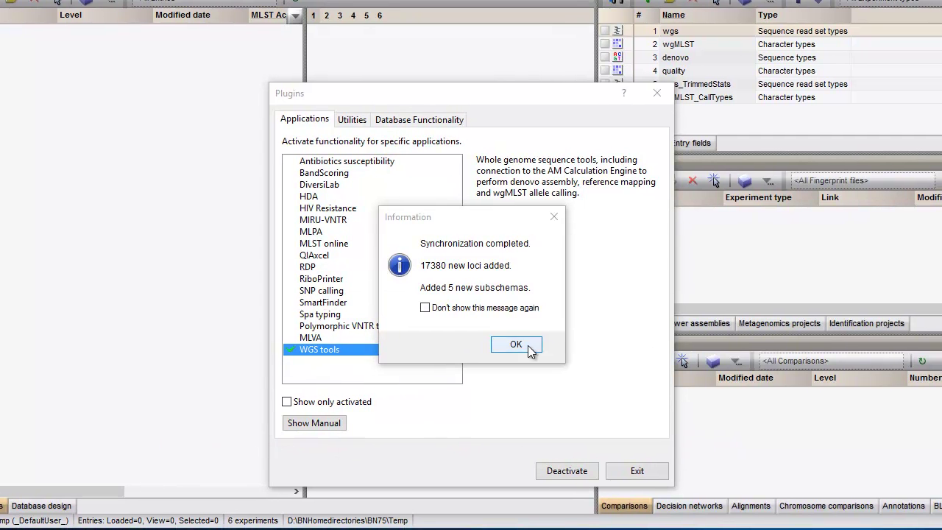
left_click(526, 347)
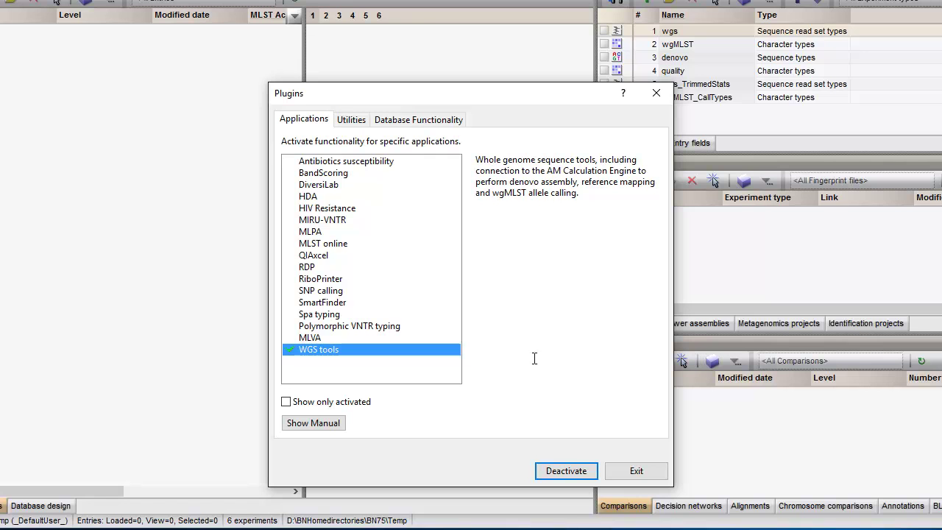
- Set up a linked read-set import of SRR5527075 into wgs using the test template
left_click(628, 465)
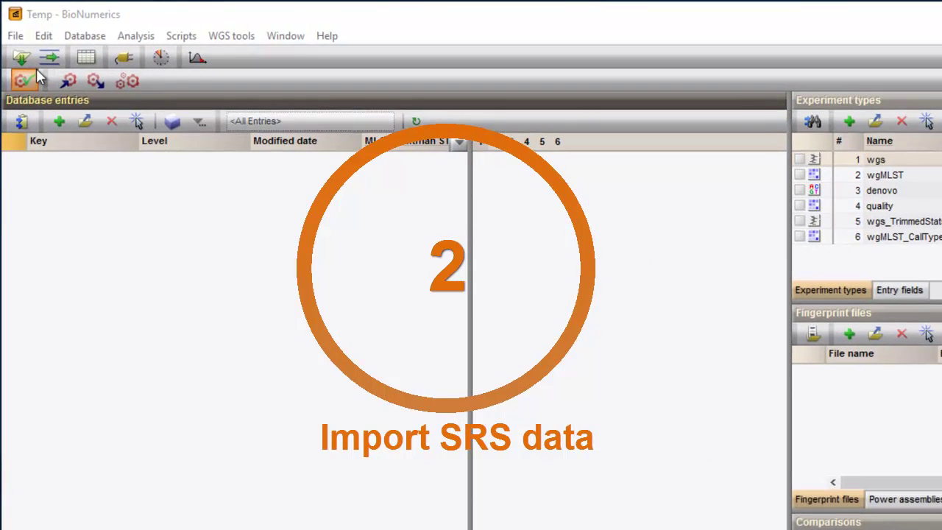
left_click(23, 63)
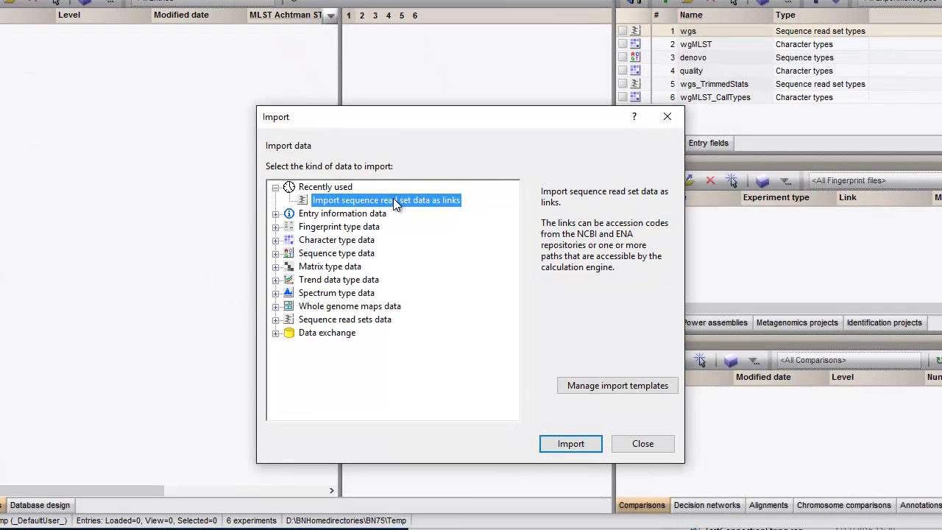
left_click(577, 447)
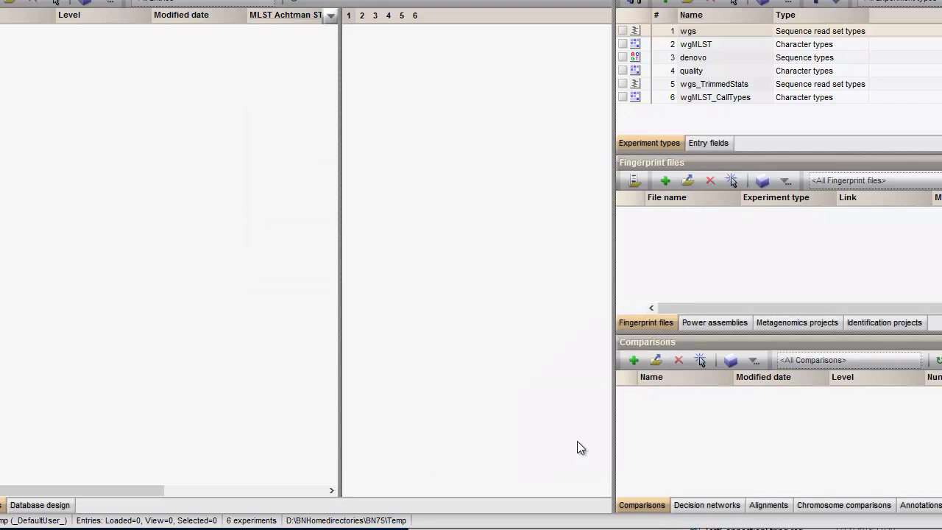
left_click(577, 441)
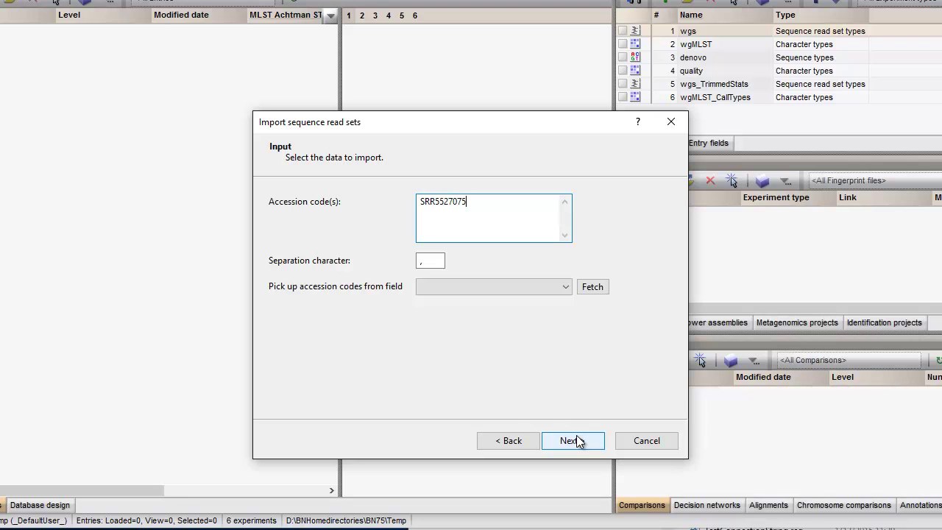
left_click(587, 442)
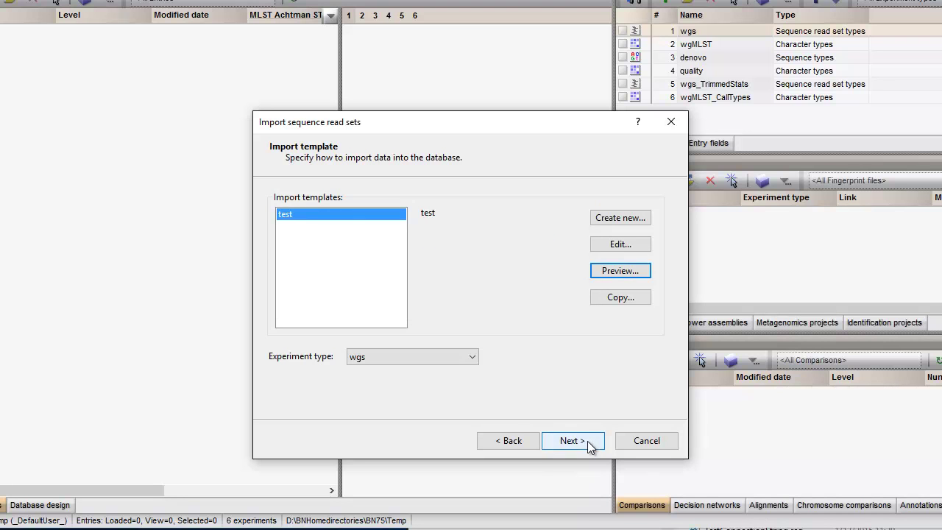
left_click(588, 444)
left_click(572, 443)
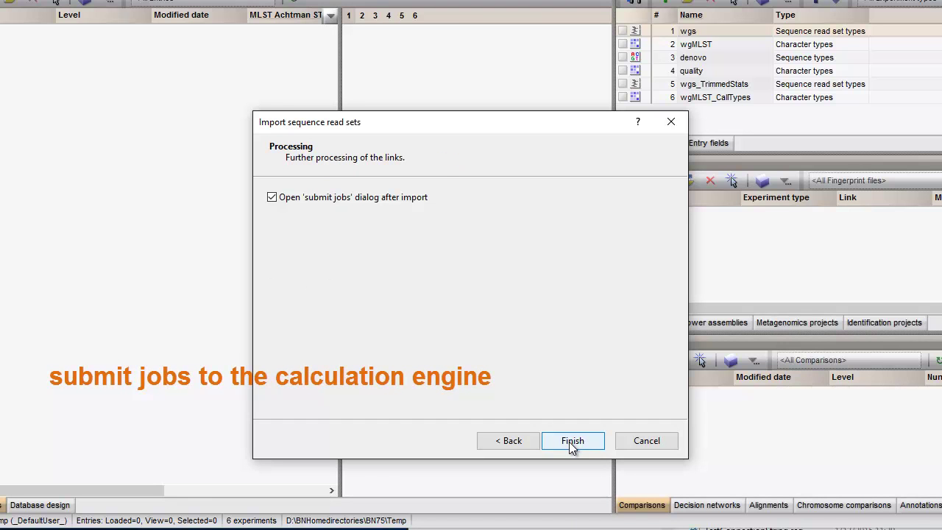
- Finish the import and submit de novo assembly plus both allele-calling jobs for SRR5527075
left_click(572, 444)
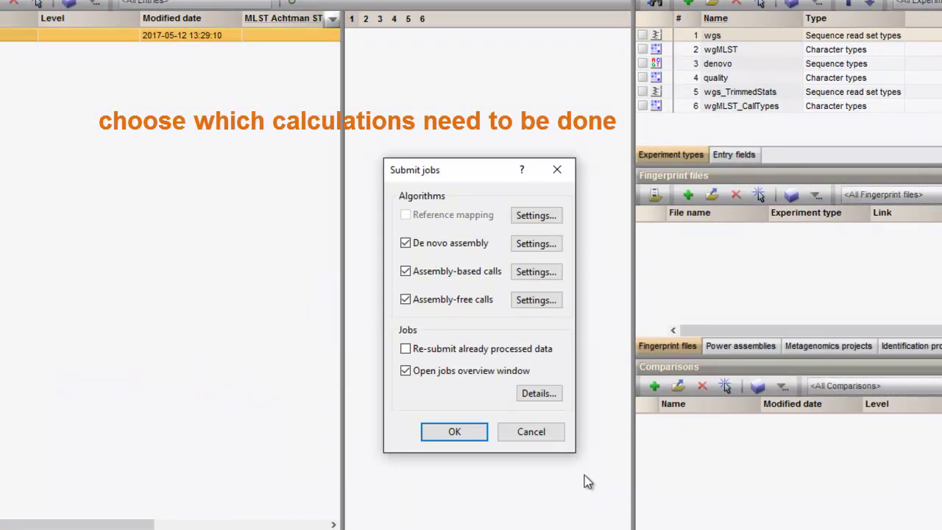
left_click(456, 433)
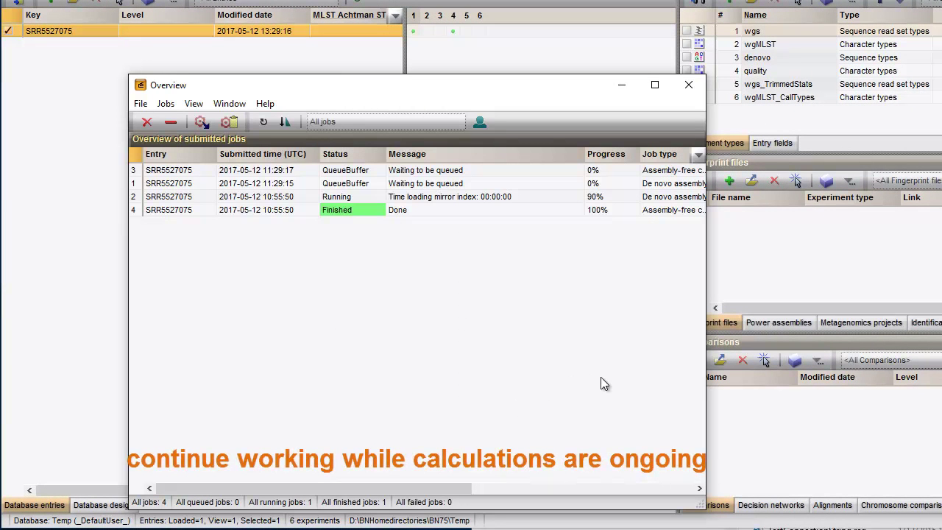
left_click_drag(705, 376, 940, 376)
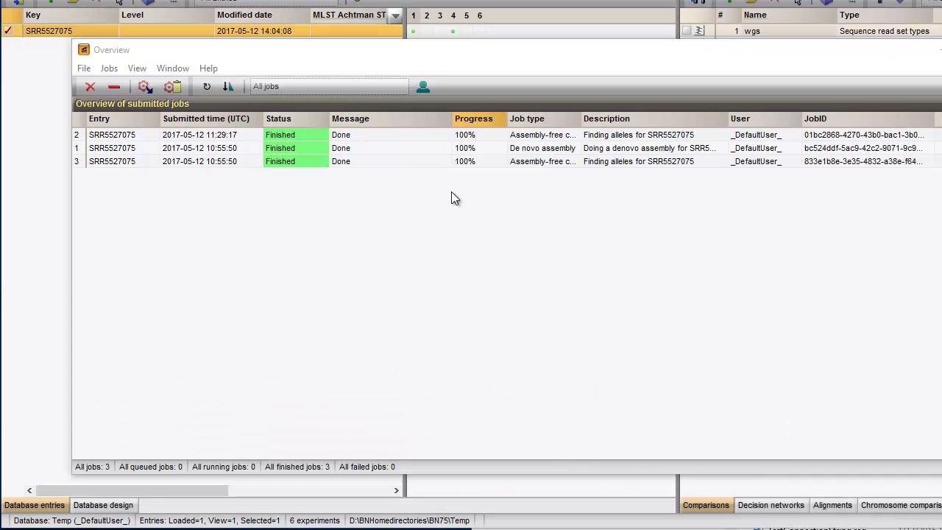
- Select all three finished jobs and import their results into the database
left_click(130, 139)
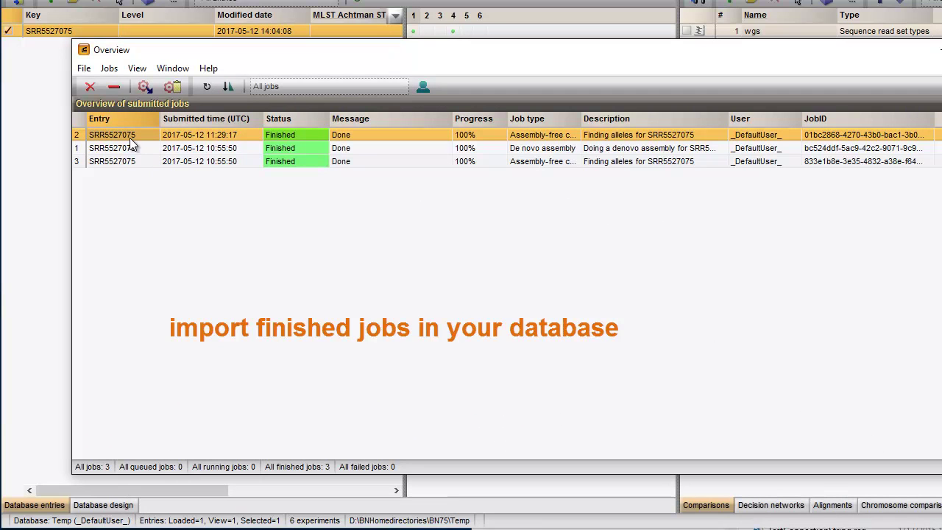
left_click(134, 161, "shift")
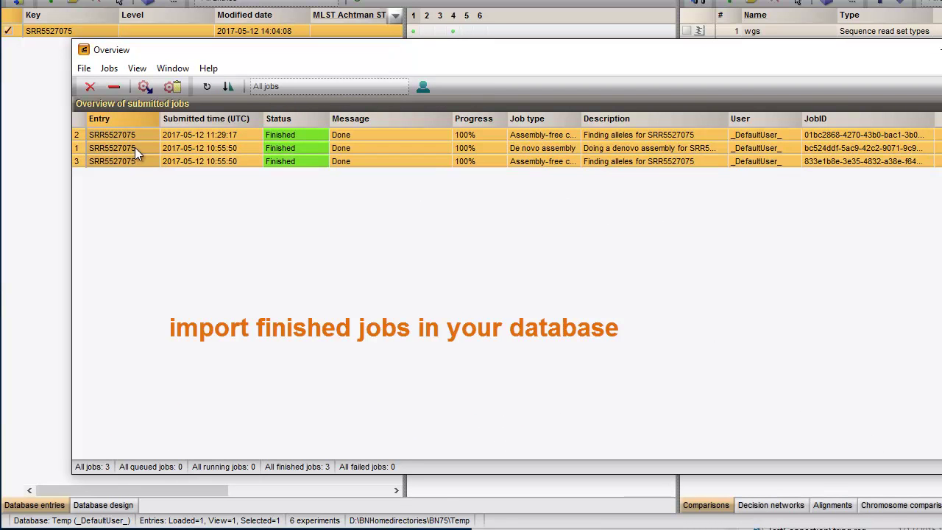
left_click(147, 91)
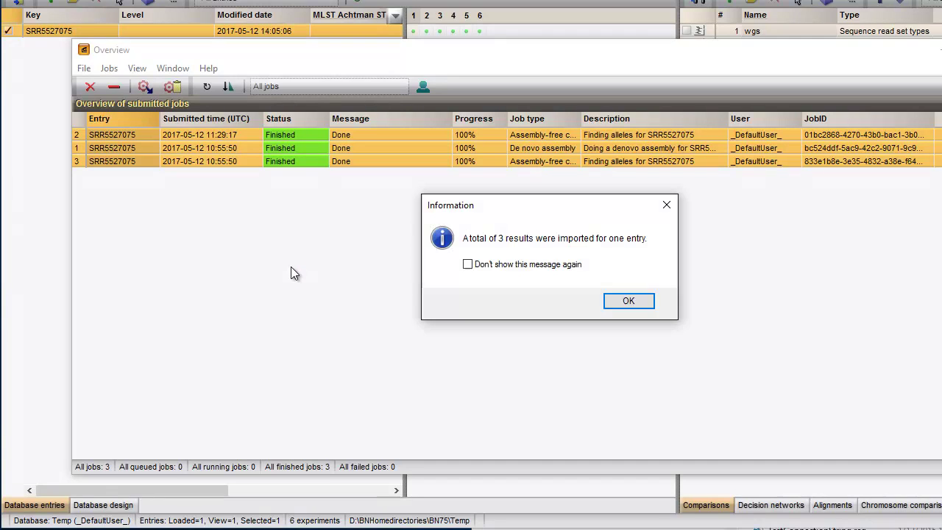
left_click(627, 301)
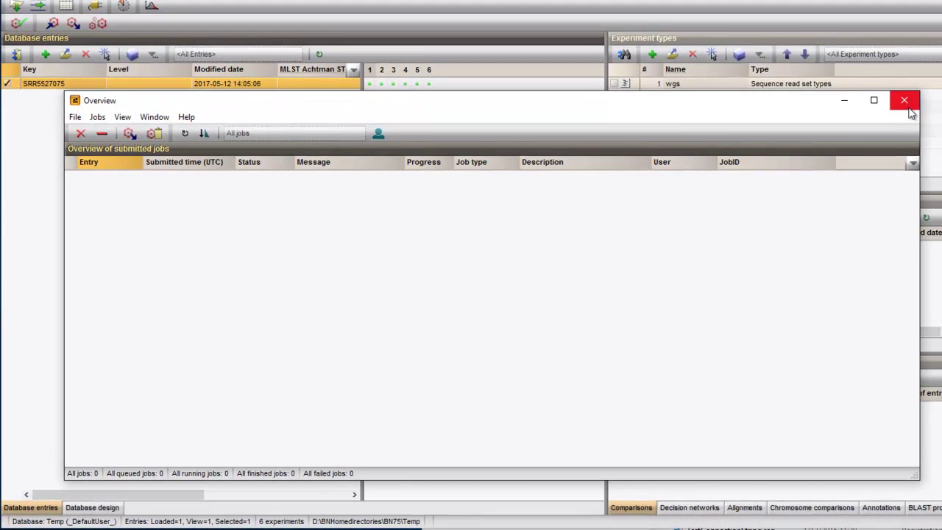
- Inspect SRR5527075's wgMLST alleles, de novo assembly sequence and quality data card
left_click(904, 99)
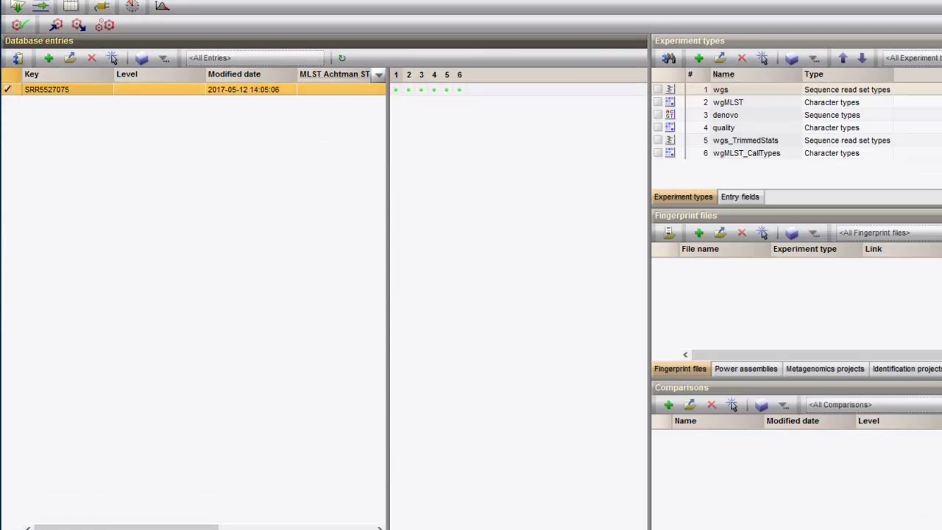
left_click(410, 92)
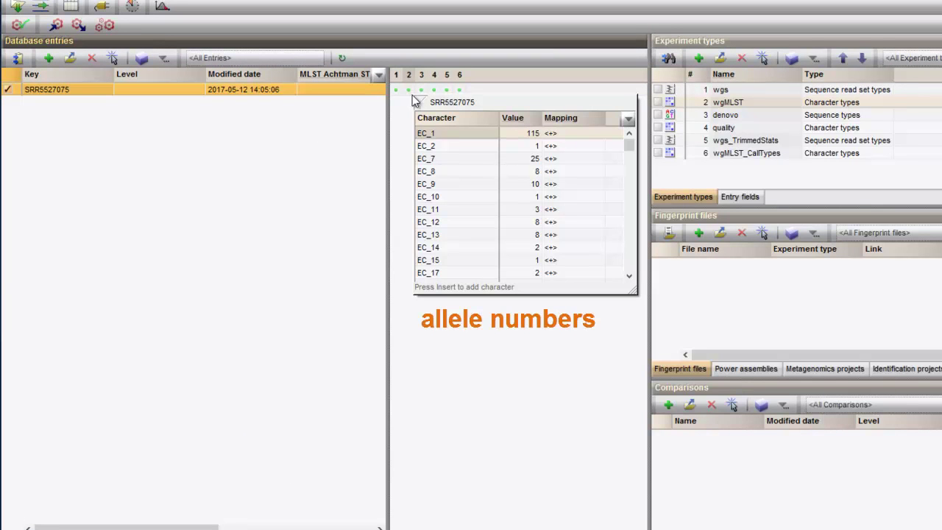
left_click(418, 104)
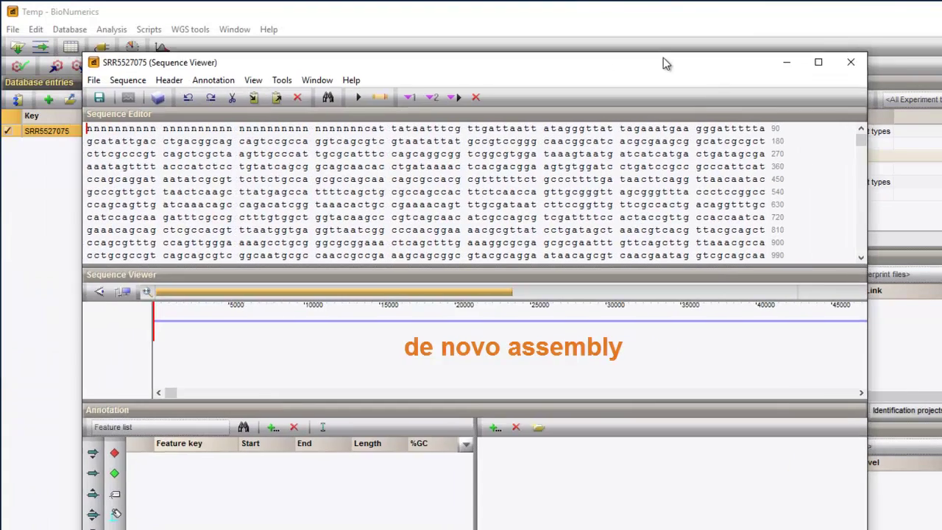
left_click_drag(664, 61, 671, 40)
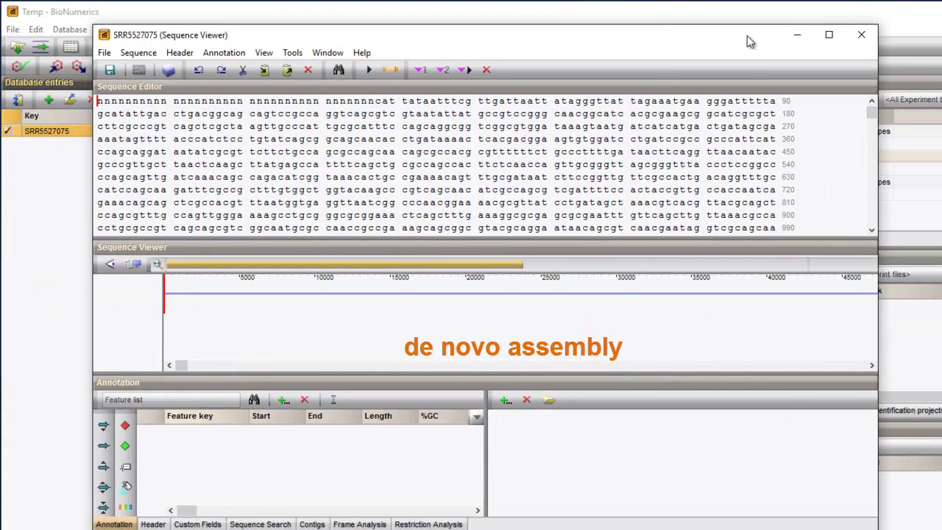
left_click(861, 35)
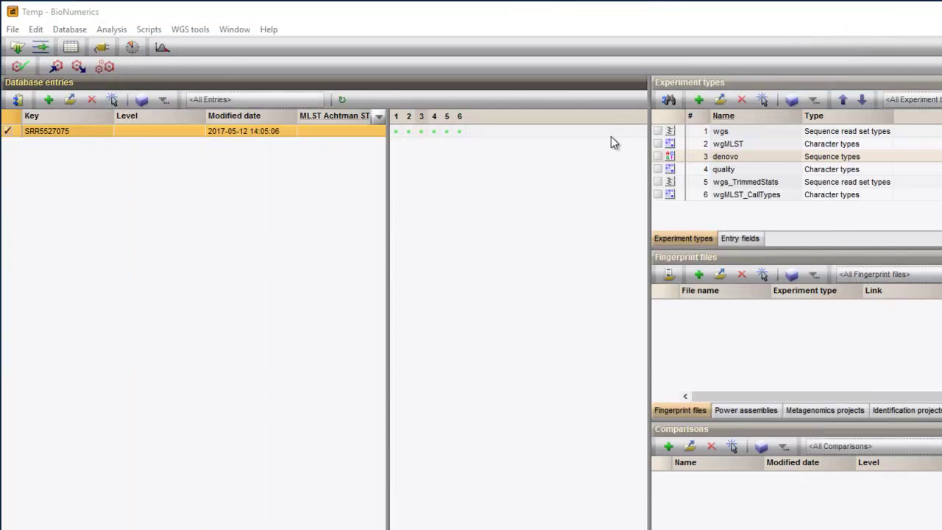
left_click(436, 133)
mouse_move(654, 199)
left_mouse_down()
mouse_move(655, 250)
mouse_move(662, 192)
left_mouse_up()
- Compare entries EC_0000001–EC_0000011 and display their wgMLST alleles as numeric values
left_click(446, 140)
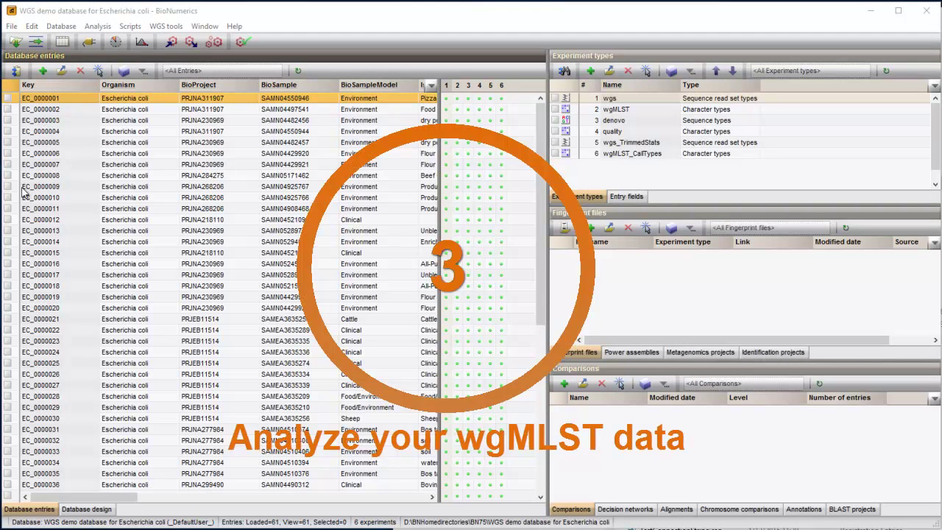
left_click(8, 99)
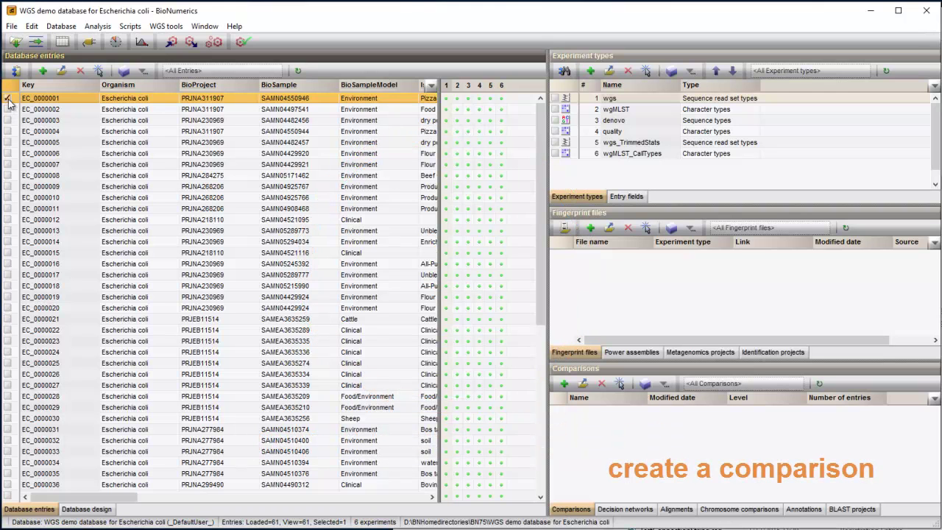
left_click(9, 209, "shift")
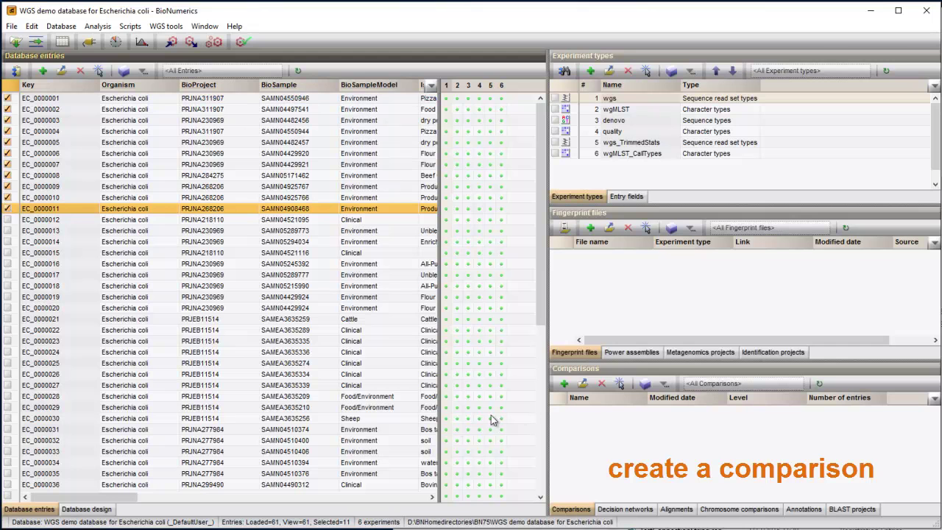
left_click(564, 382)
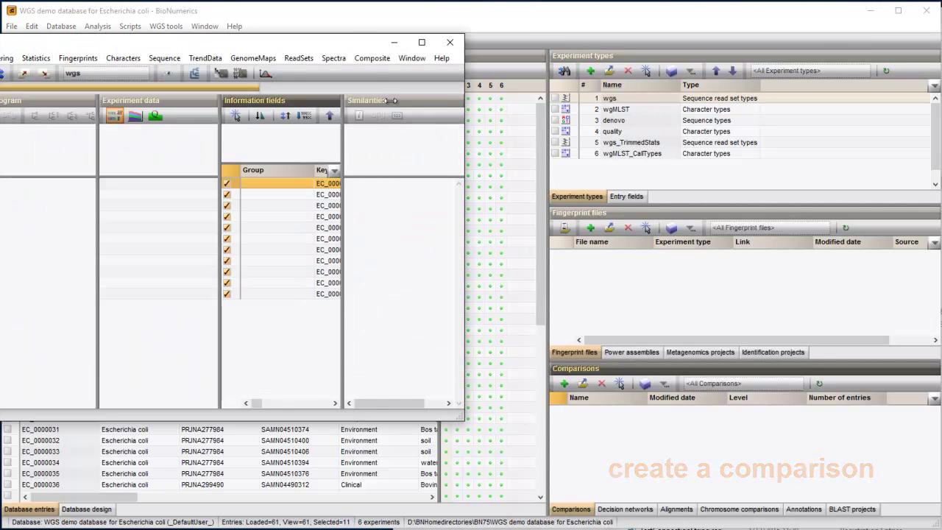
left_click_drag(350, 44, 538, 58)
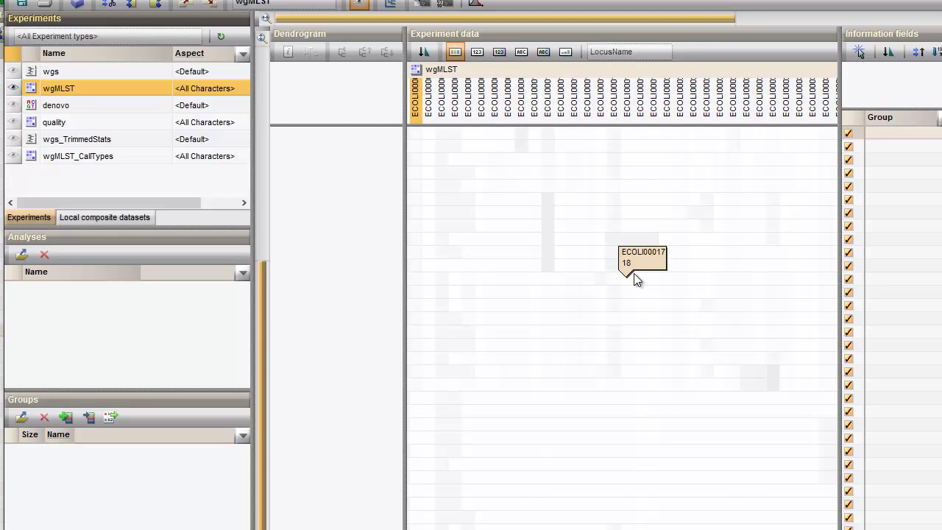
left_click(476, 52)
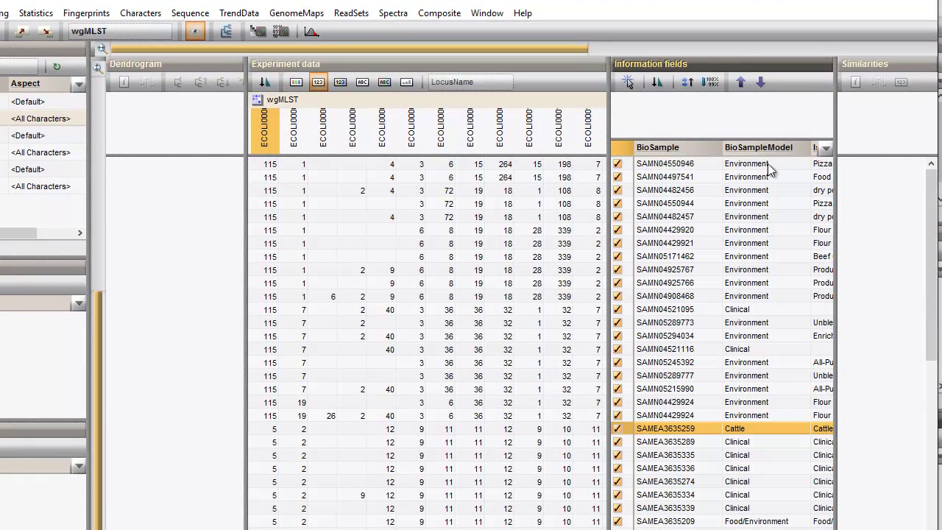
- Create Clinical and Environment groups from the BioSampleModel database field
right_click(783, 142)
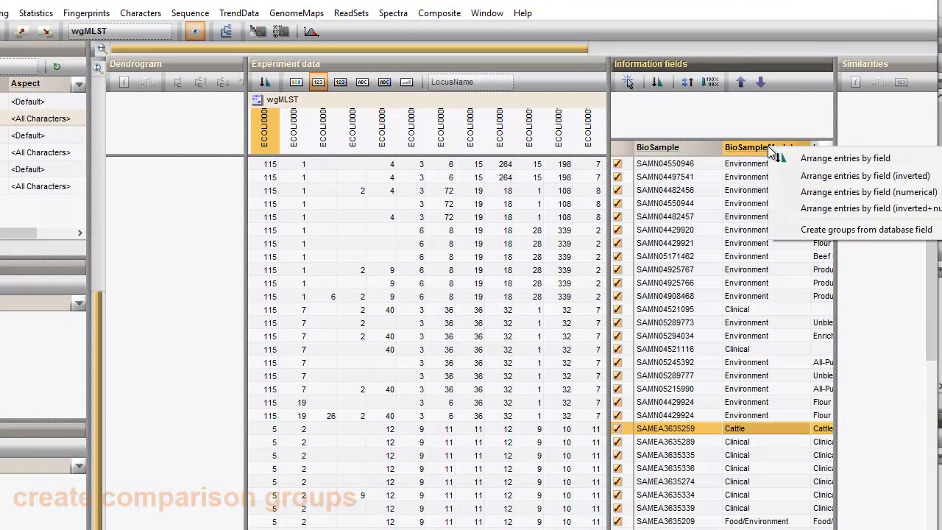
left_click(809, 230)
left_click(327, 466)
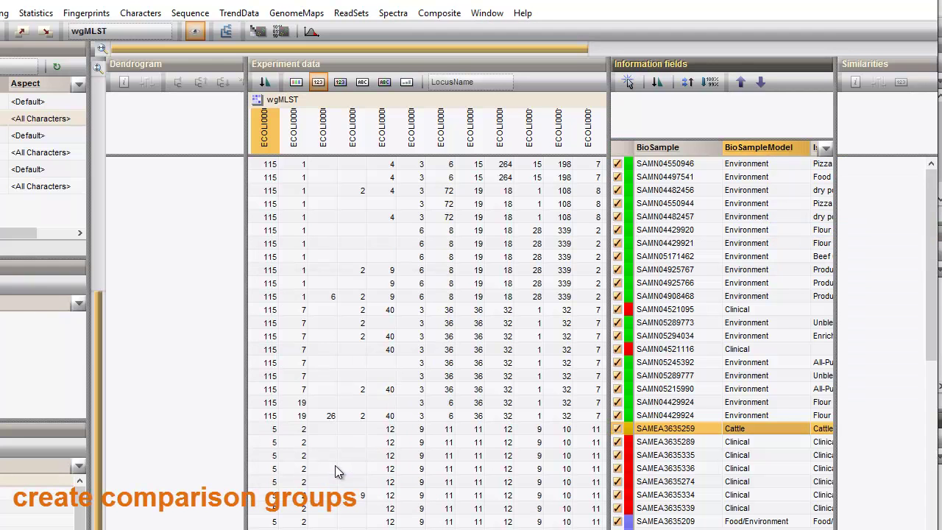
- Build a complete-linkage wgMLST dendrogram using categorical (differences) similarity
left_click(226, 31)
left_click(250, 56)
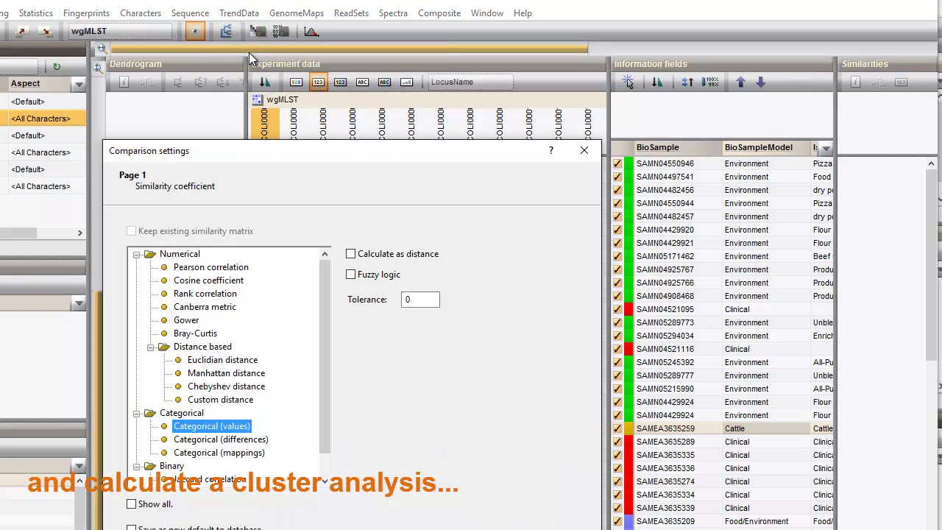
left_click(243, 439)
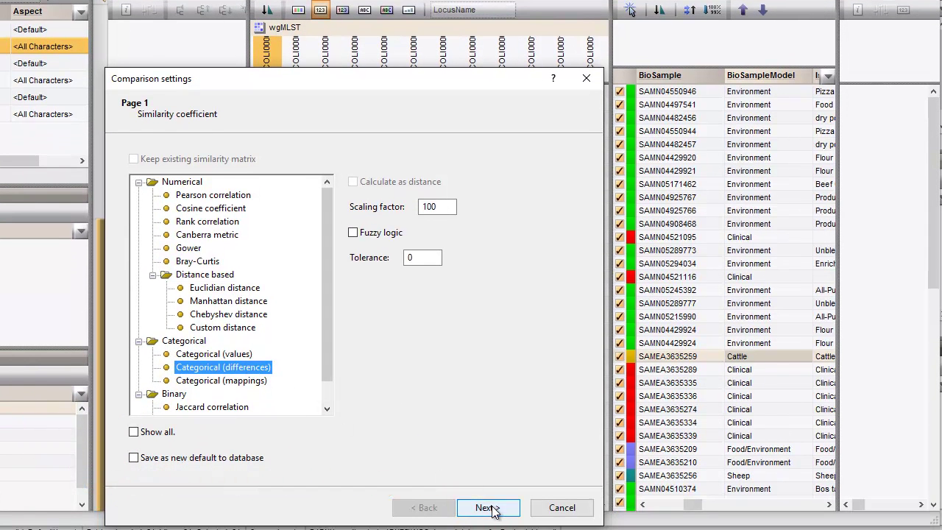
left_click(489, 508)
left_click(178, 283)
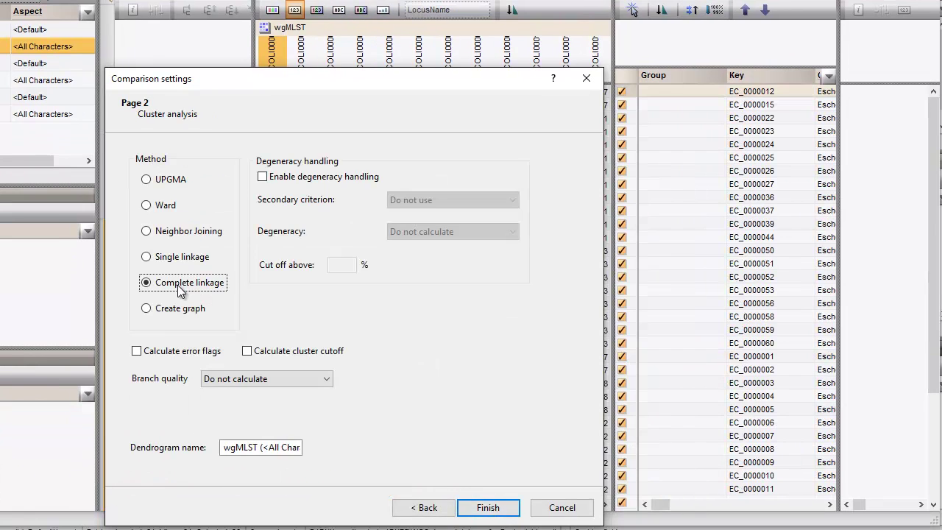
left_click(490, 507)
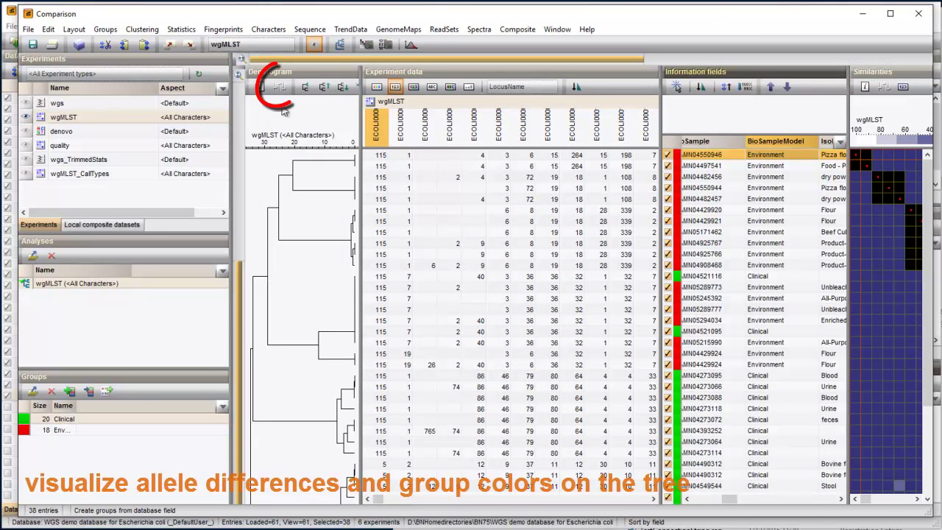
- Show Clinical/Environment group colours and branch distances on the dendrogram, with compact rows
left_click(279, 88)
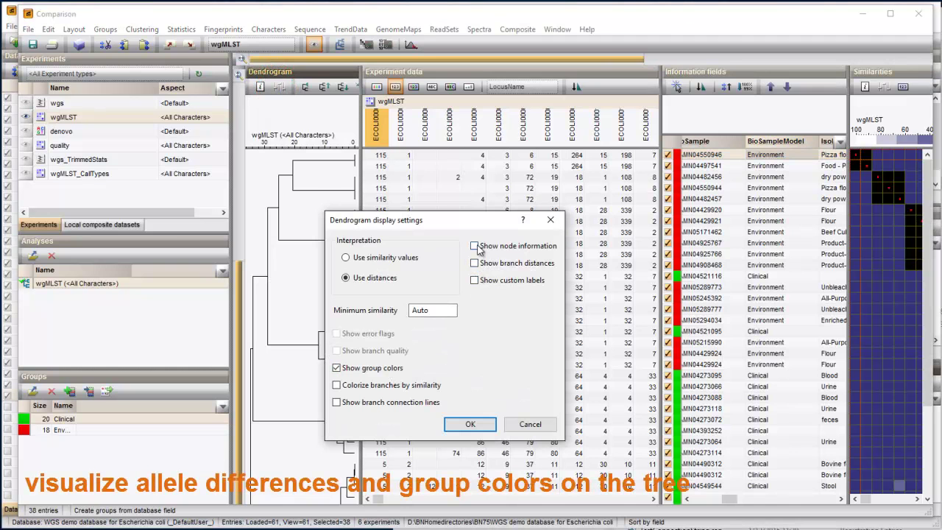
left_click(479, 424)
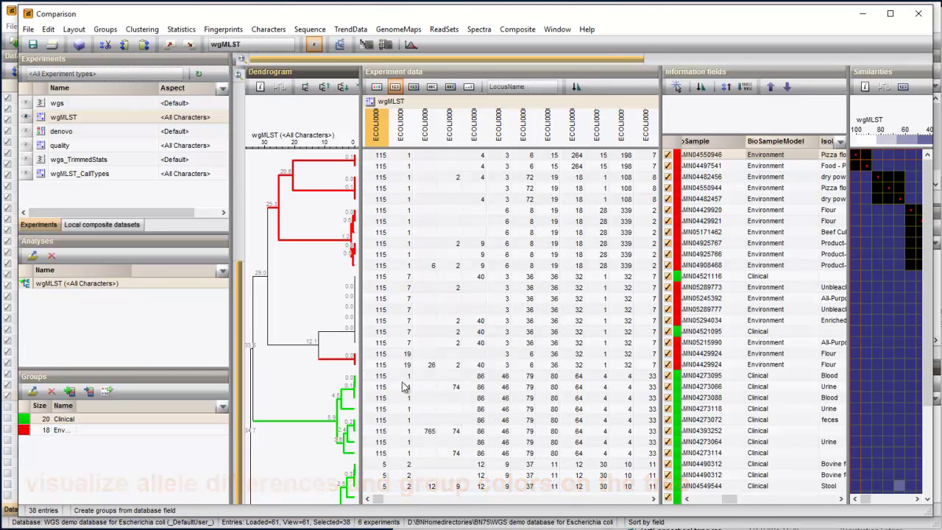
left_click(188, 46)
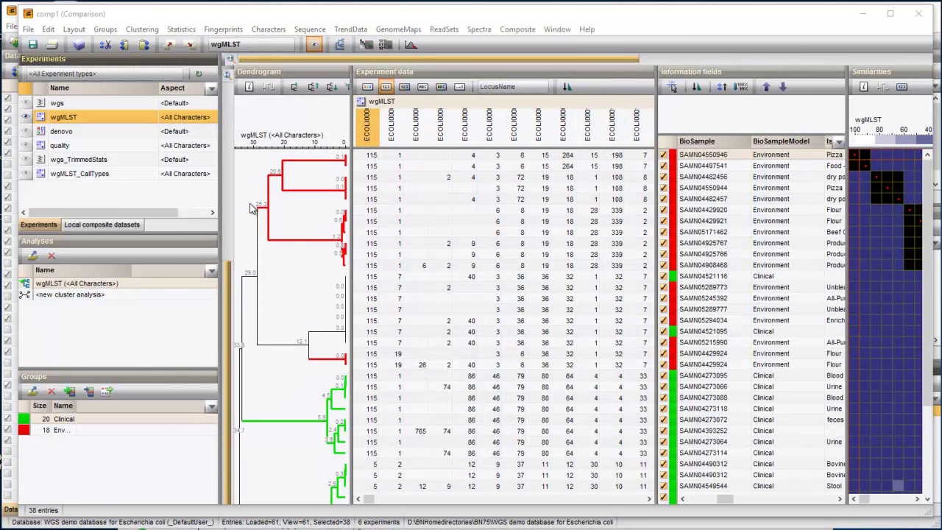
- Switch the wgMLST aspect to Core (EnteroBase) and scroll along its loci
left_click(202, 123)
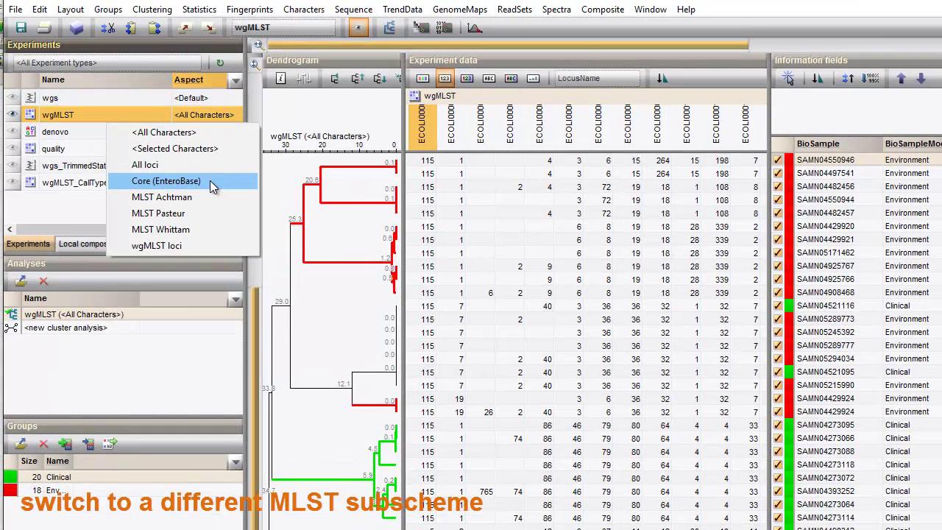
left_click(211, 183)
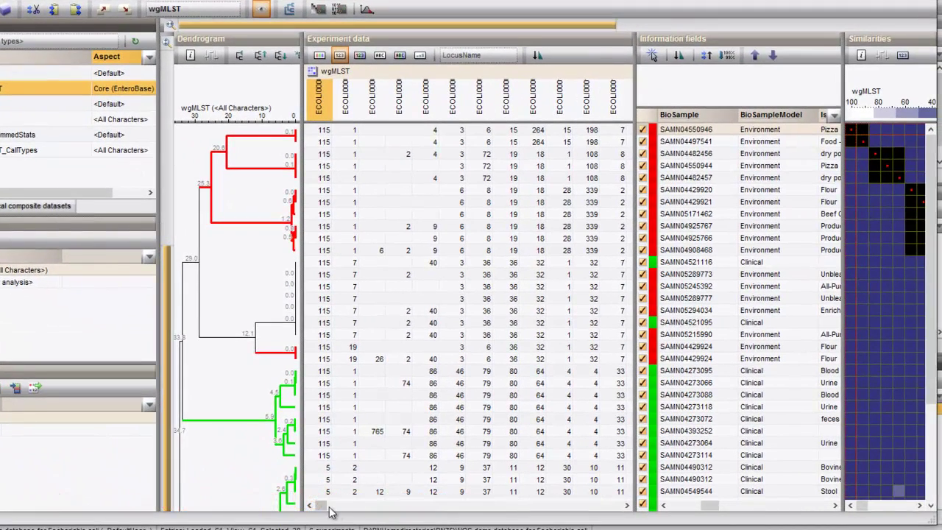
mouse_move(324, 505)
left_mouse_down()
mouse_move(473, 522)
mouse_move(324, 503)
left_mouse_up()
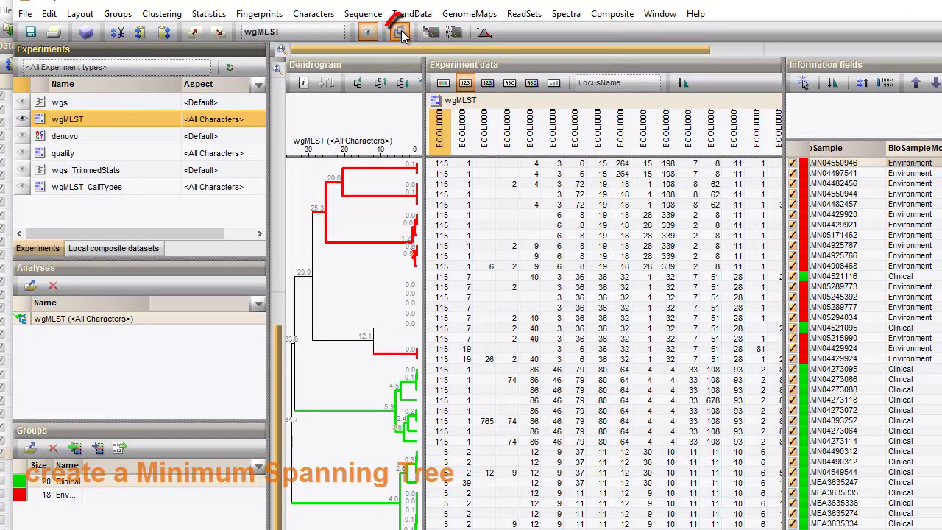
- Build a minimum spanning tree of the wgMLST data using the MST for categorical data template
left_click(340, 44)
left_click(412, 78)
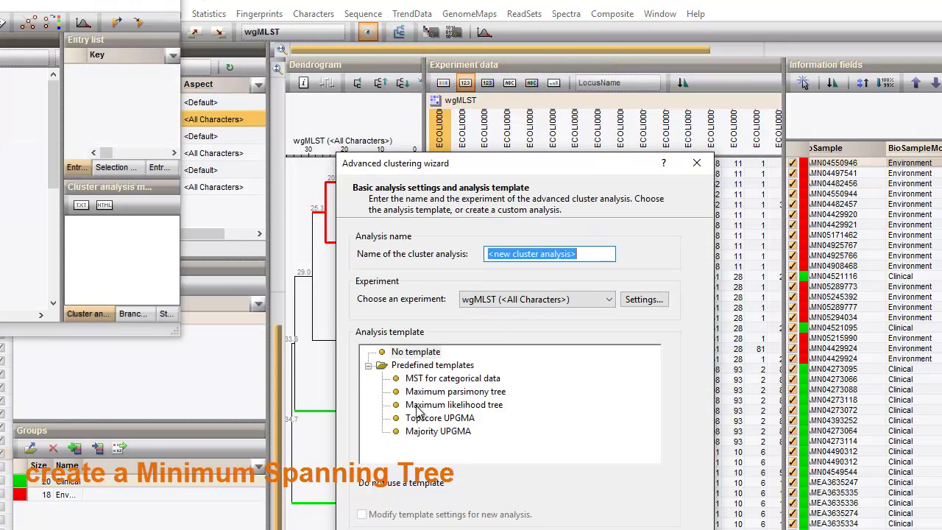
left_click(450, 378)
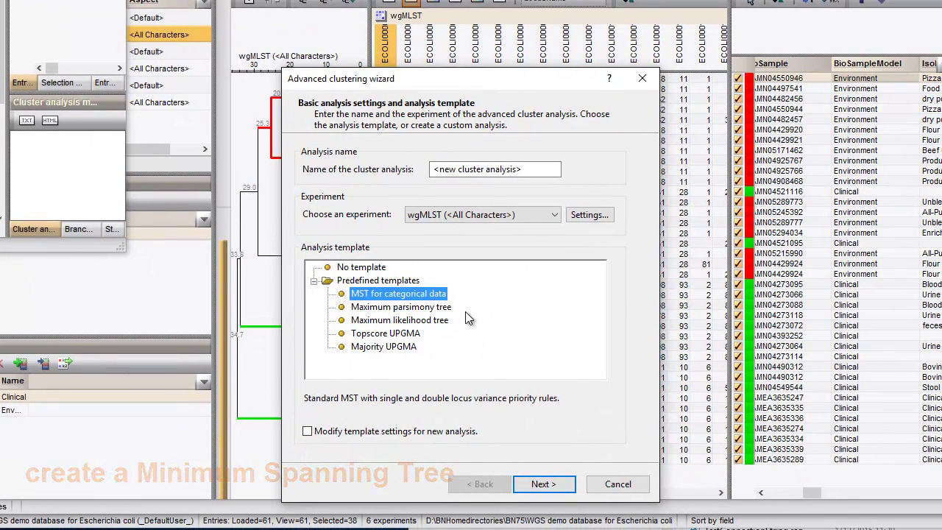
left_click(544, 484)
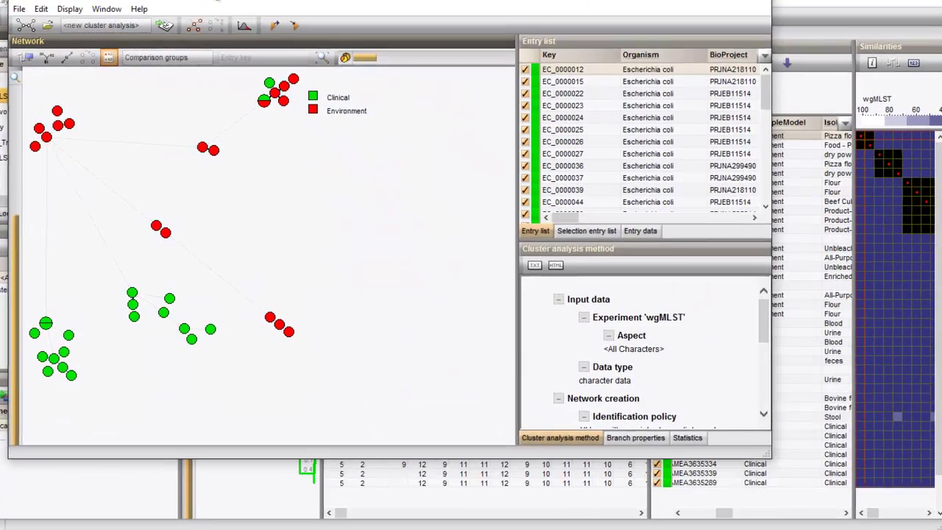
- Enlarge the Network window, zoom the tree to fit, and label branches with allele differences
left_click_drag(770, 456, 876, 485)
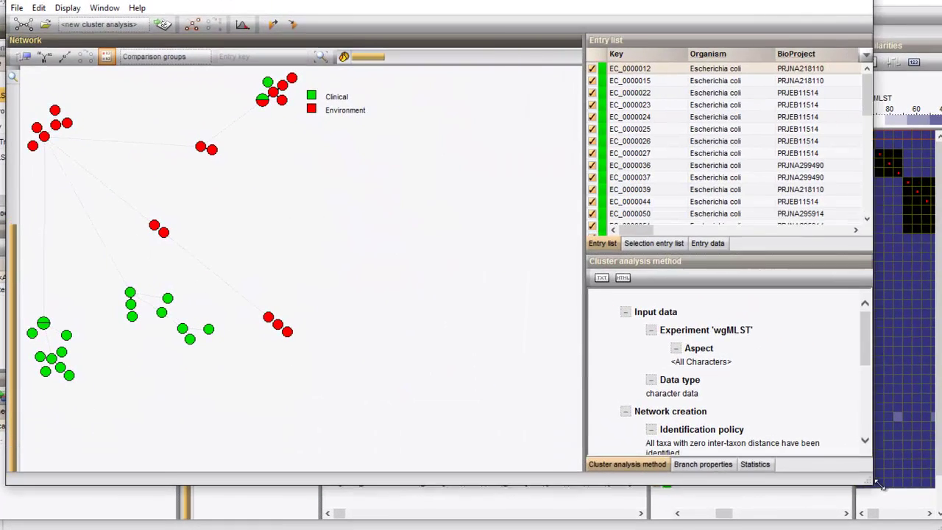
left_click(343, 58)
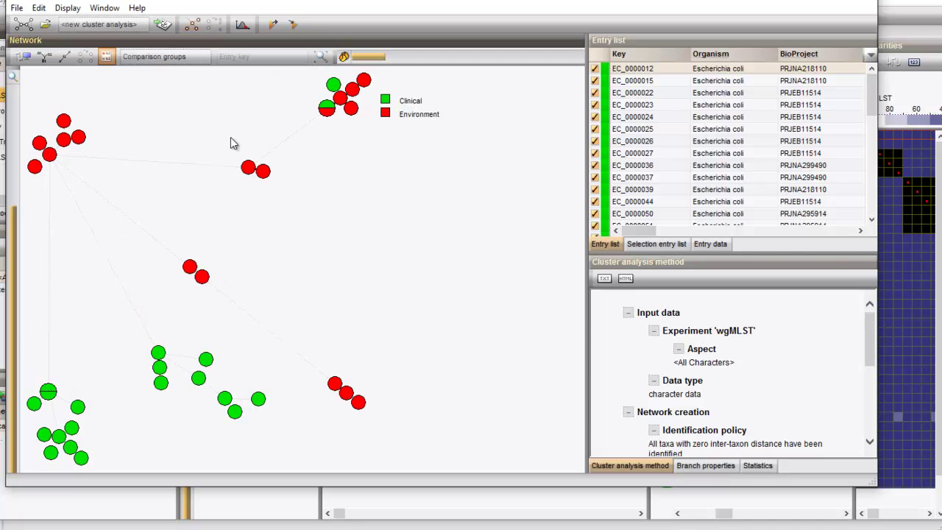
left_click(65, 58)
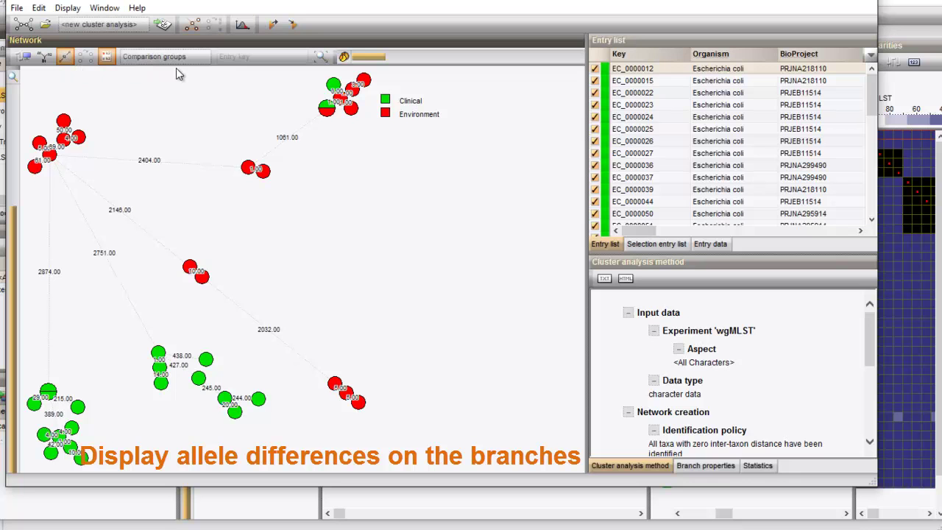